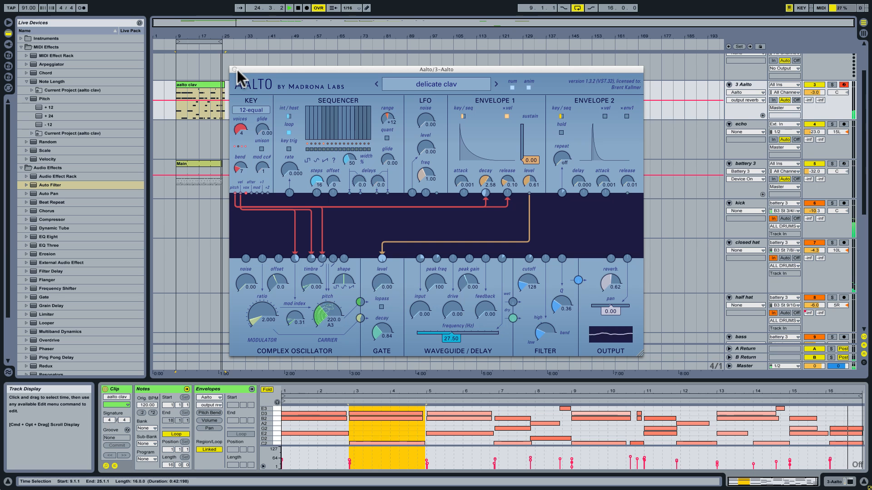
Stop playback and inspect the delicate clav preset's browser list and the red patch cable running to Envelope 1's release input.
key("space")
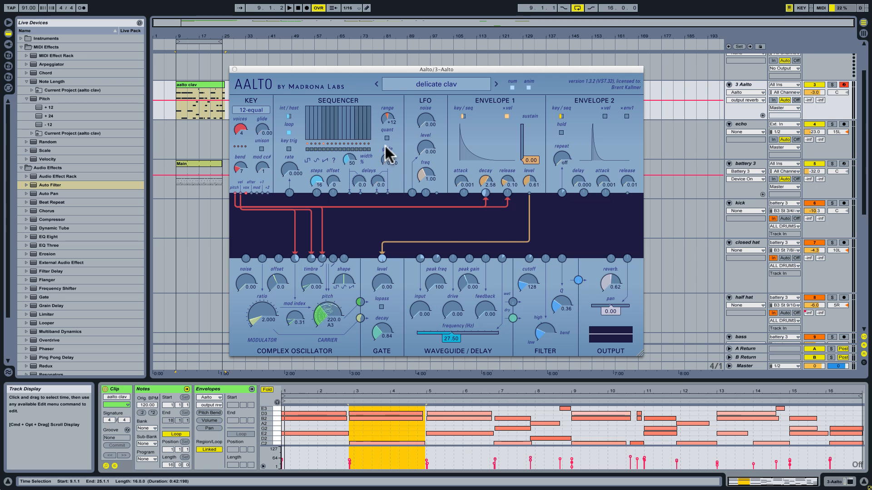
left_click(406, 86)
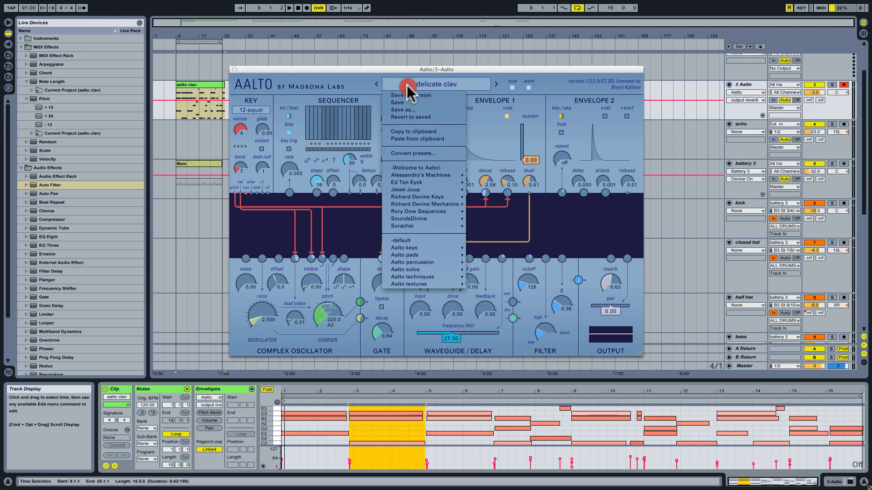
left_click(496, 117)
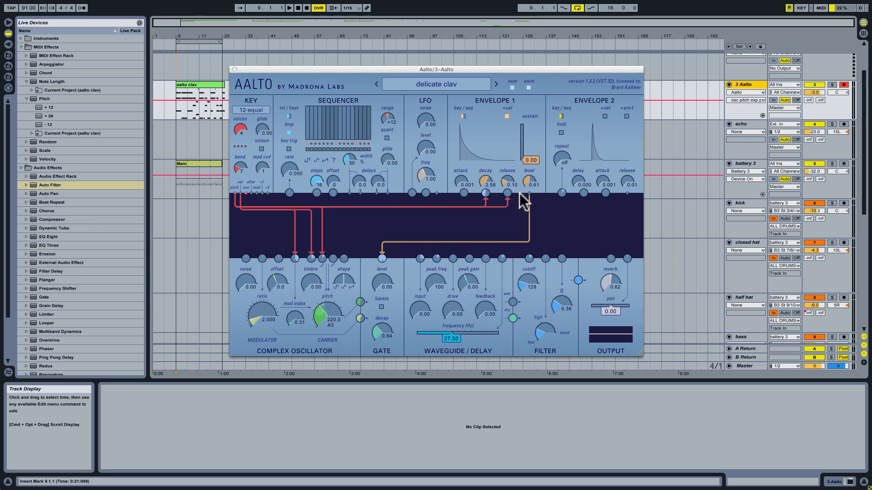
left_click(417, 207)
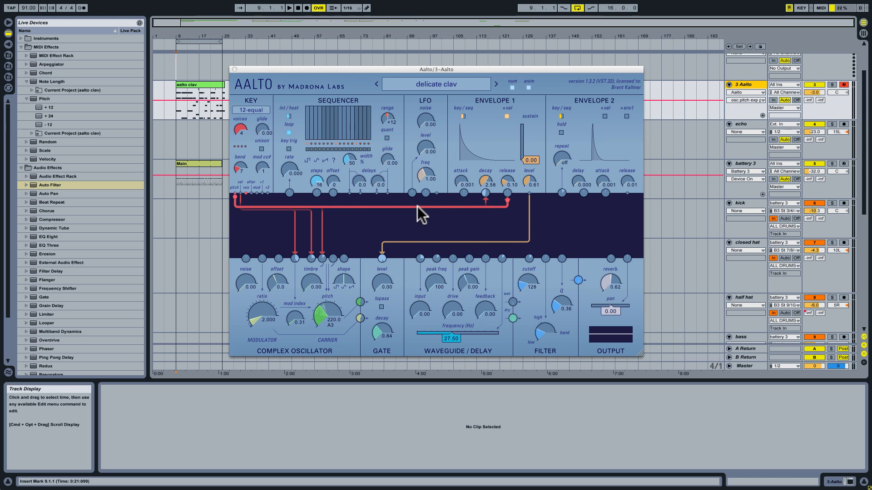
left_click(367, 226)
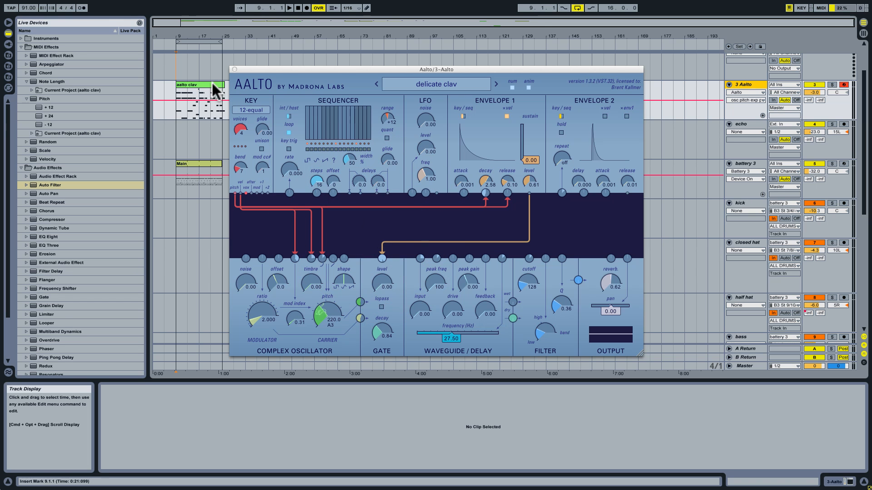
Play the arrangement from bar 17 with the Aalto track selected to hear the original clav sound.
left_click(198, 59)
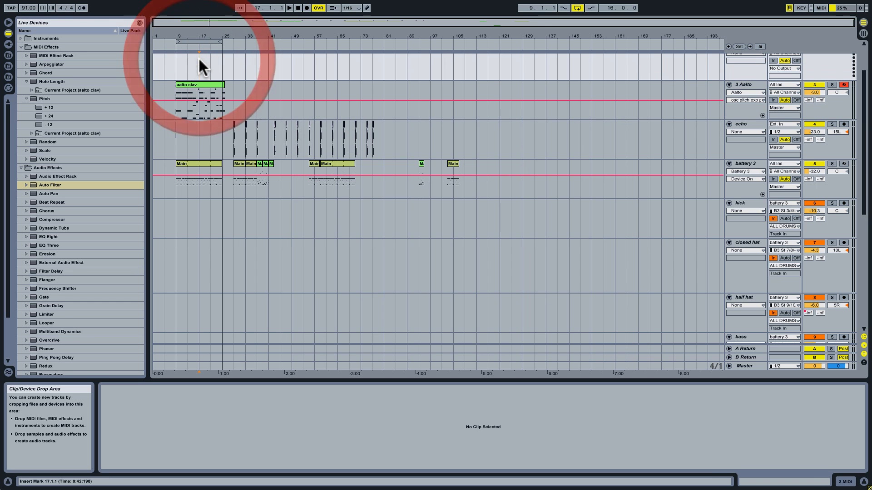
left_click(739, 84)
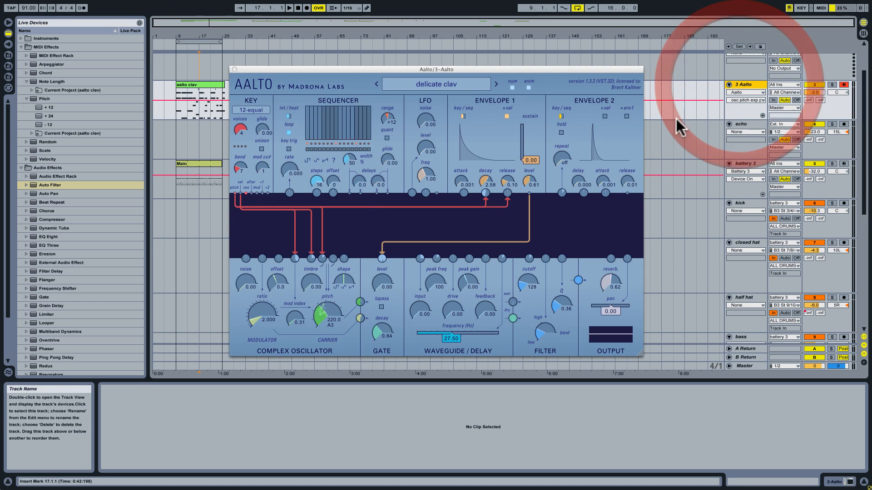
key("space")
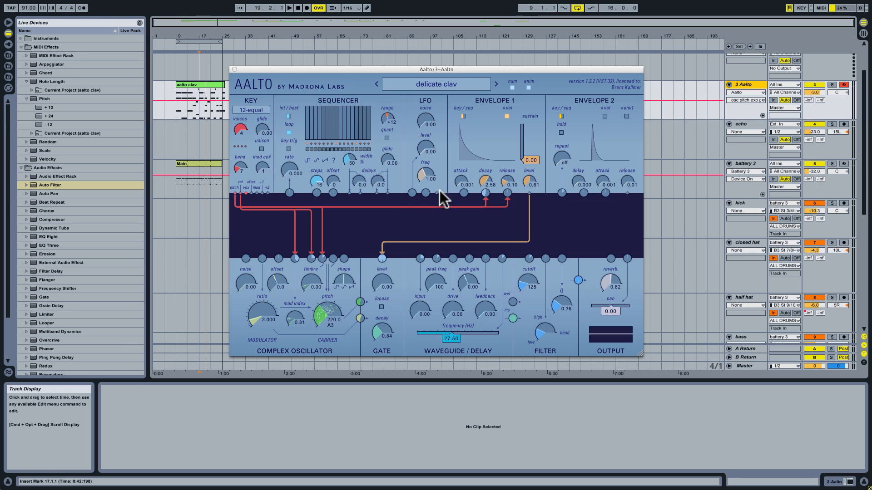
Patch the LFO output to Envelope 1's attack input, raise its modulation amount, and set the attack to 0.032.
left_click_drag(398, 213, 457, 217)
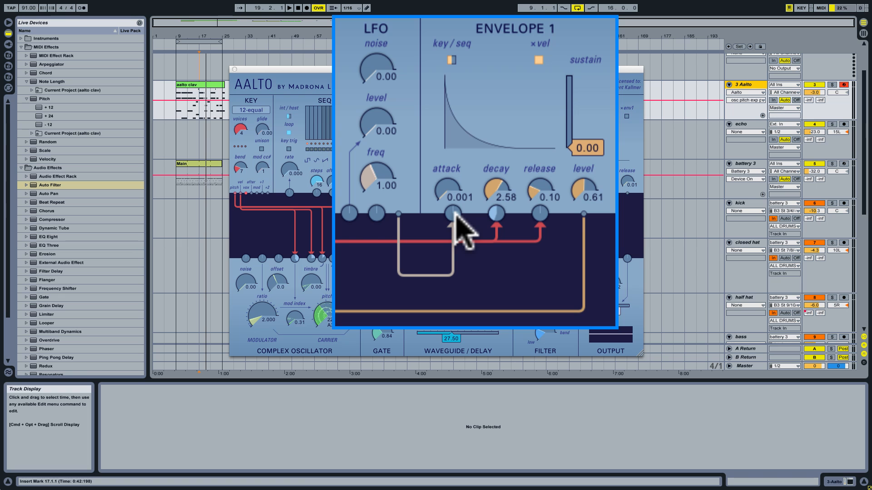
left_click_drag(455, 216, 465, 171)
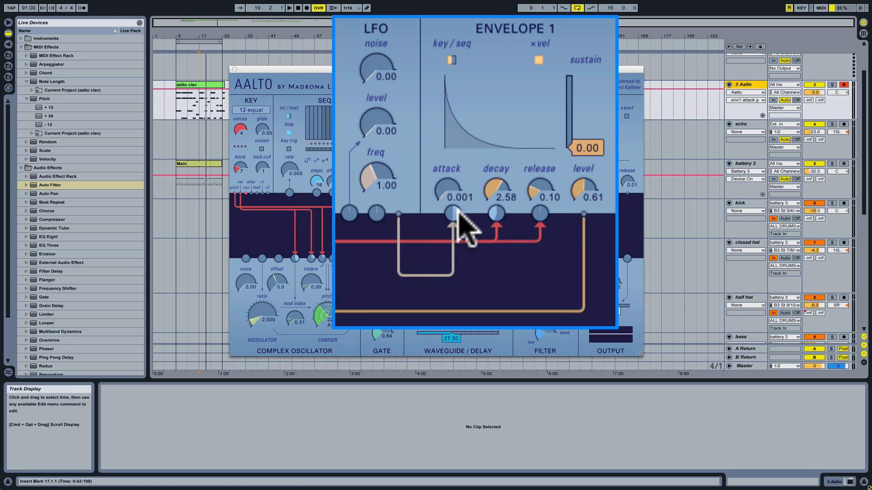
mouse_move(444, 190)
left_mouse_down()
mouse_move(445, 169)
mouse_move(446, 178)
left_mouse_up()
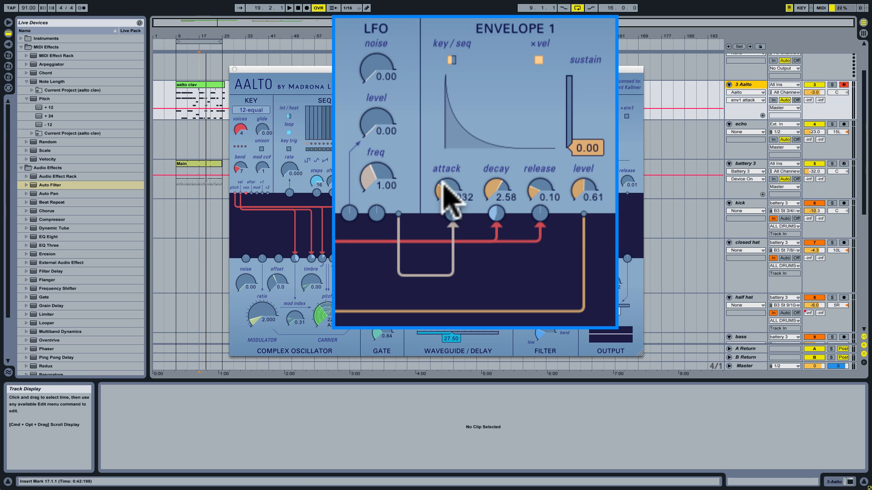
Set the LFO level to 0.62.
left_click(380, 136)
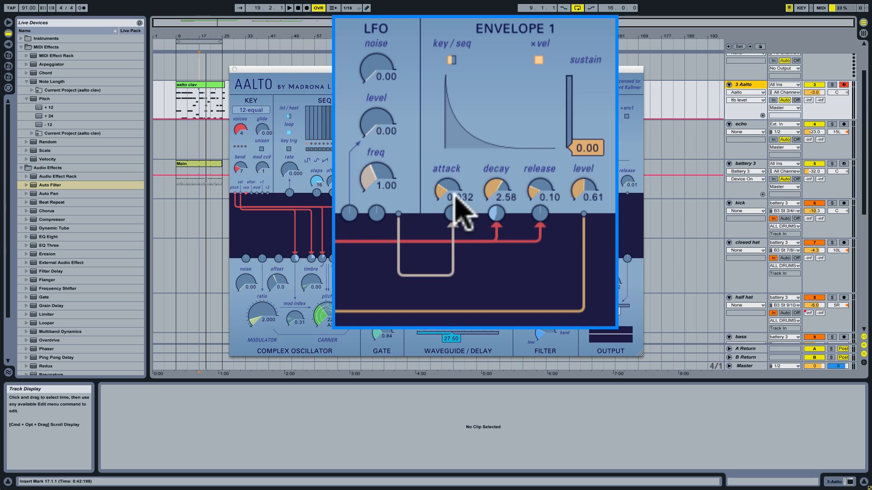
left_click(377, 122)
left_click_drag(377, 123, 383, 103)
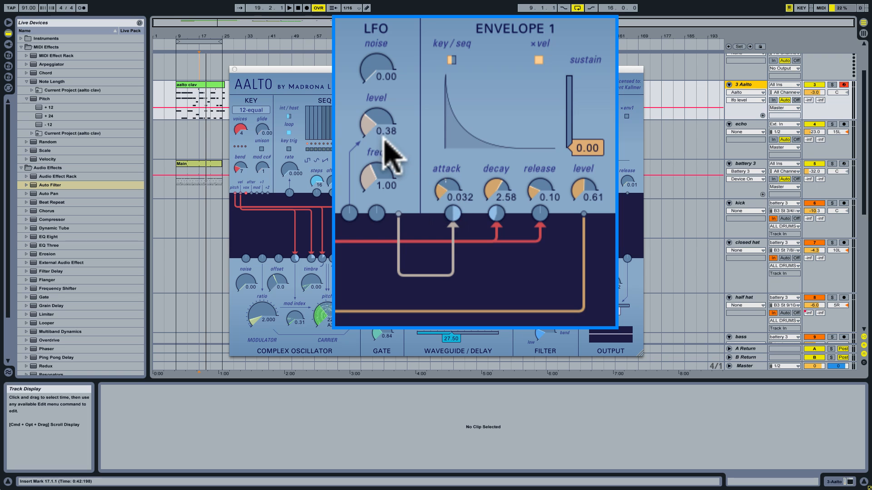
left_click_drag(379, 127, 383, 101)
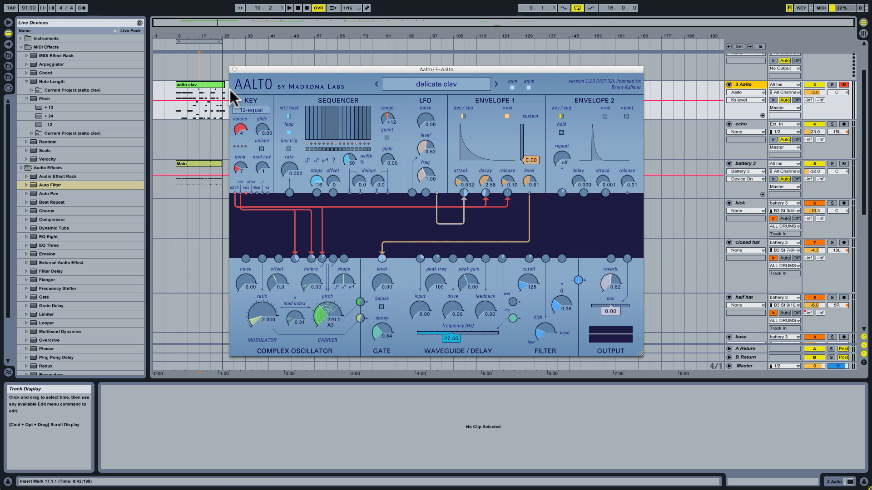
Play the arrangement from bar 17 again to audition the LFO-modulated attack, and stop playback.
left_click(198, 55)
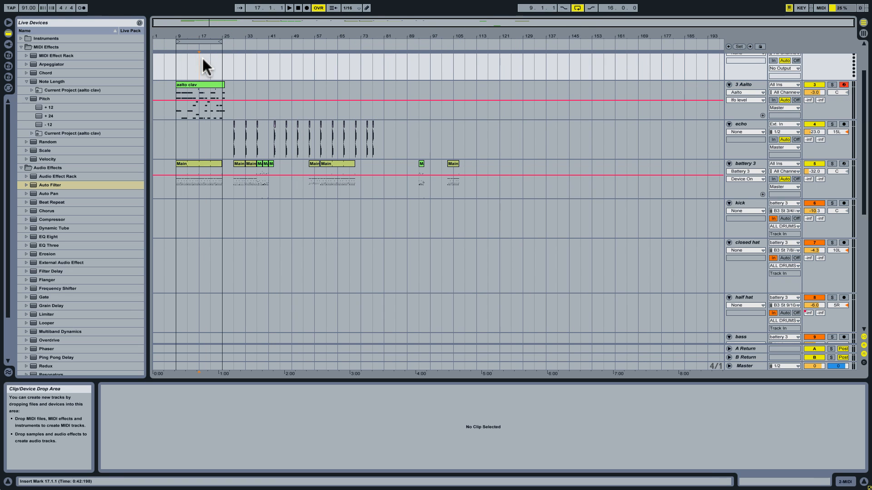
left_click(736, 84)
key("space")
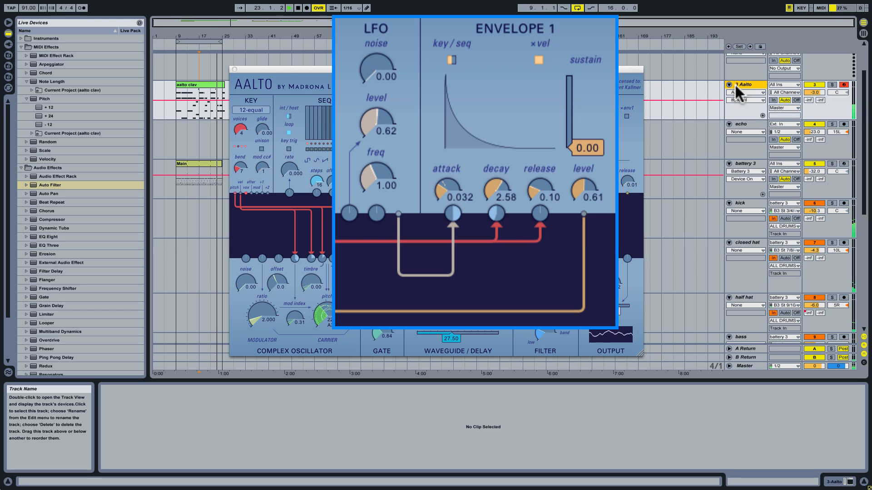
key("space")
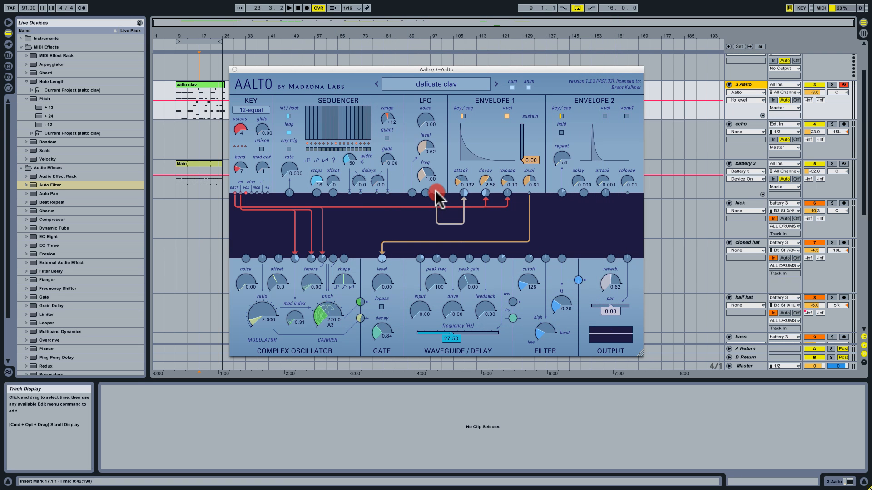
Patch the LFO output to the reverb input in the output section and start playback.
left_click_drag(437, 193, 619, 216)
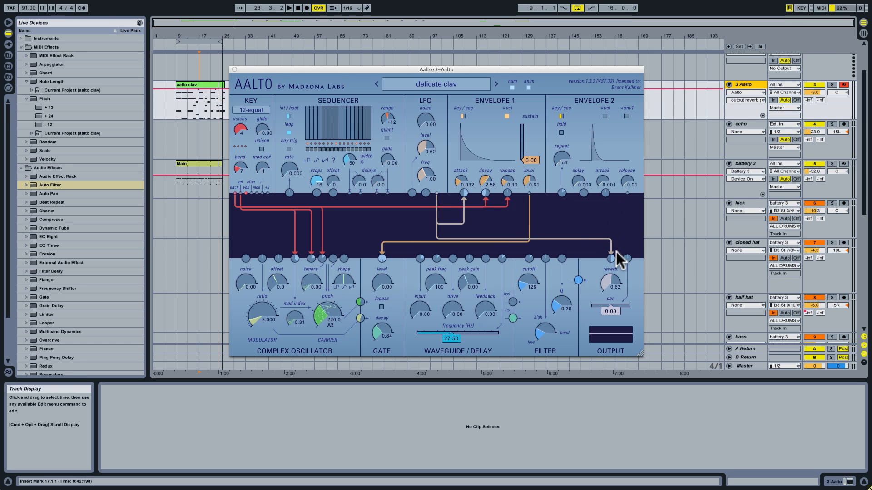
key("space")
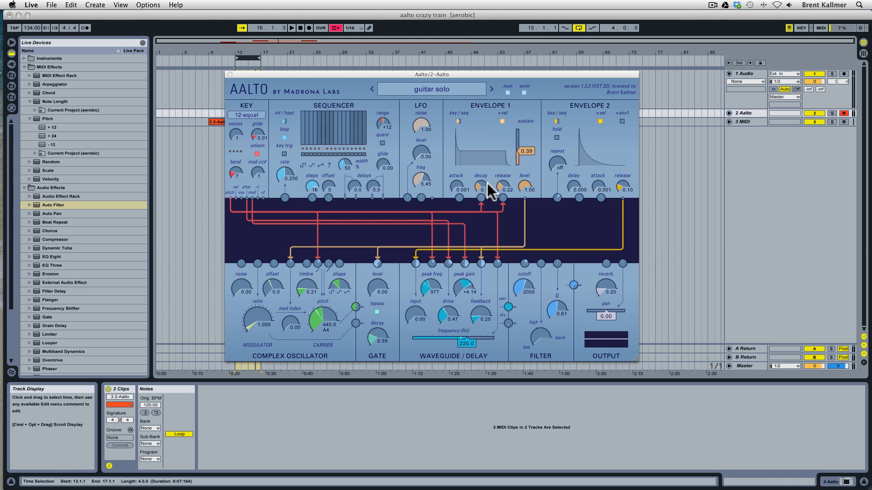
Start playback of the guitar solo patch and raise the waveguide/delay input to 0.90.
key("space")
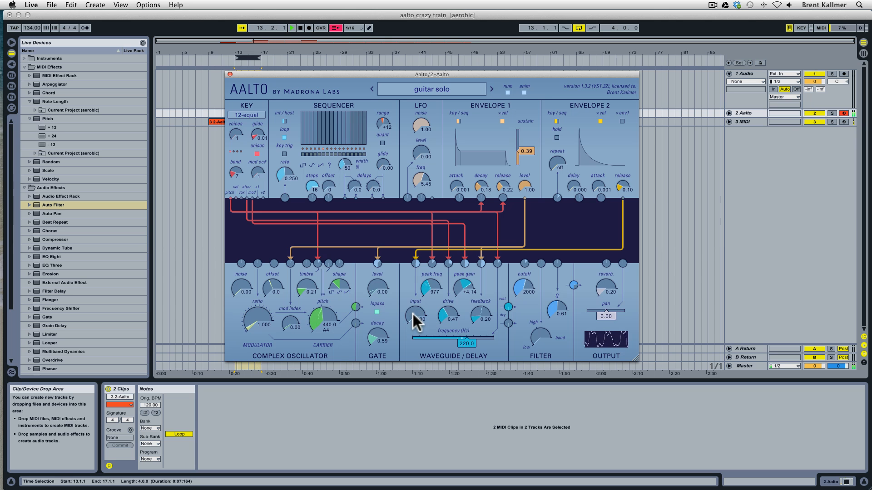
left_click_drag(416, 317, 416, 310)
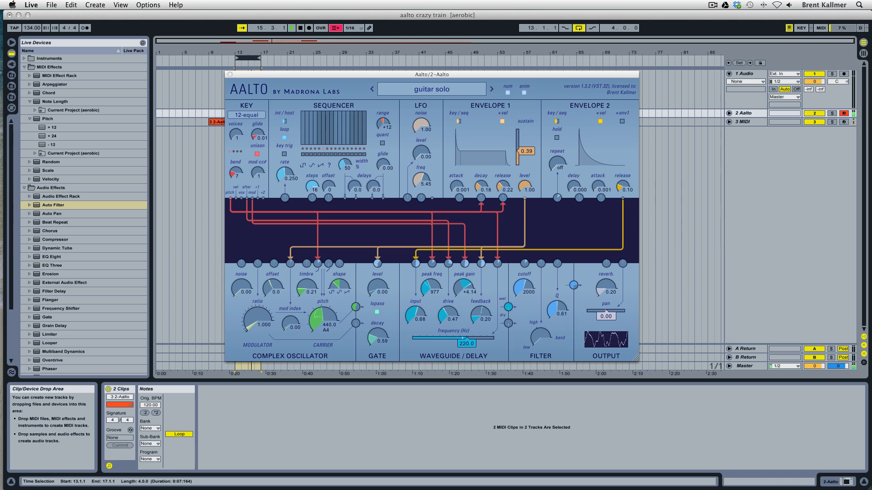
left_click(418, 304)
Turn the guitar solo patch's filter mix toward band and sweep the cutoff down to 199 and back up to 854.
left_click(519, 278)
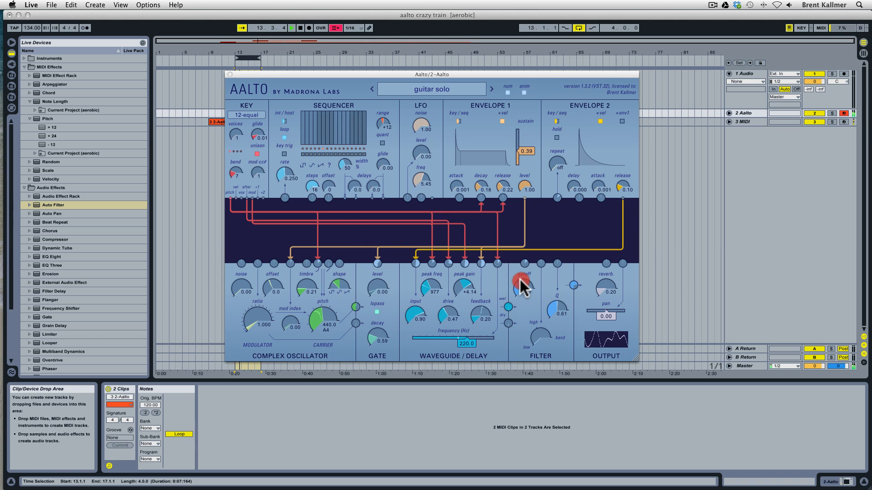
left_click(543, 334)
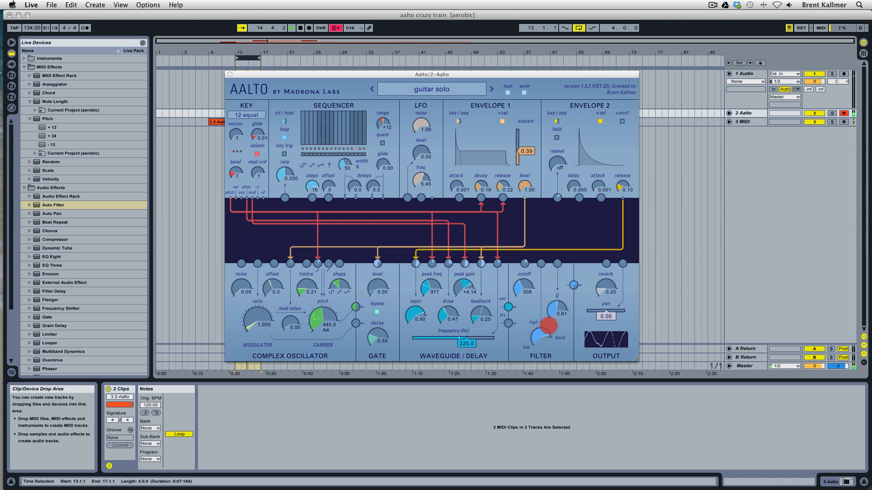
left_click_drag(527, 294, 526, 283)
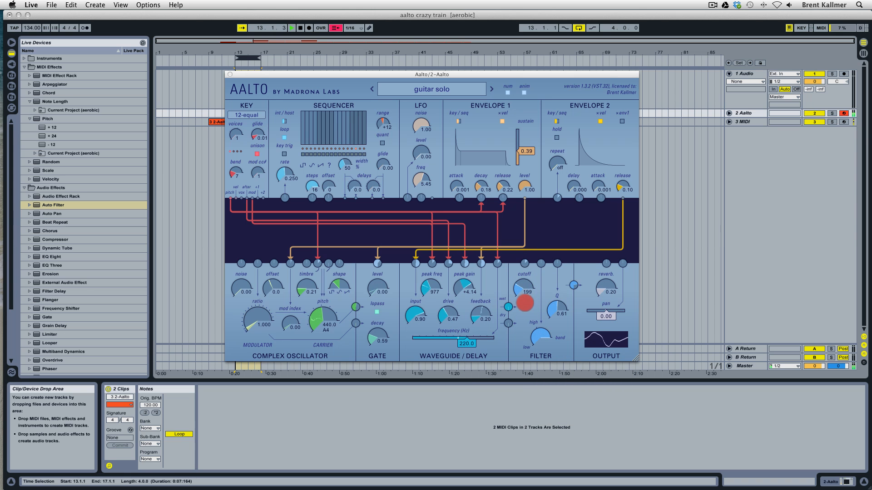
left_click_drag(526, 304, 526, 303)
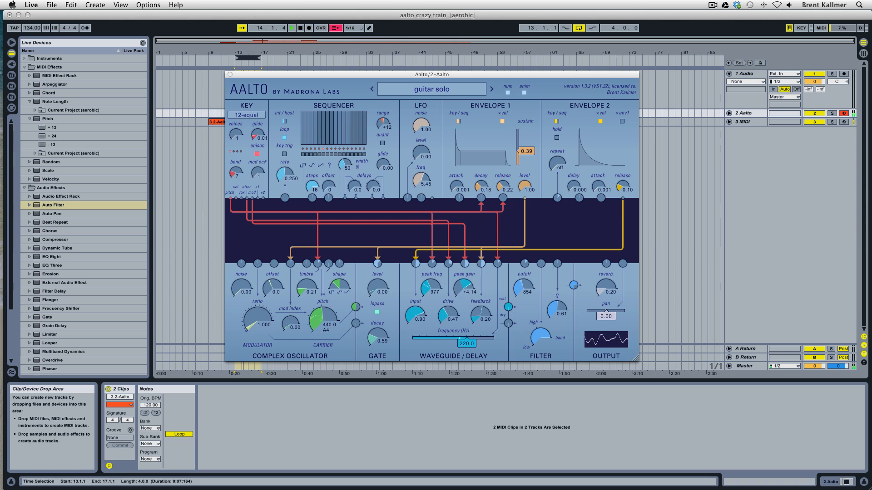
left_click(529, 291)
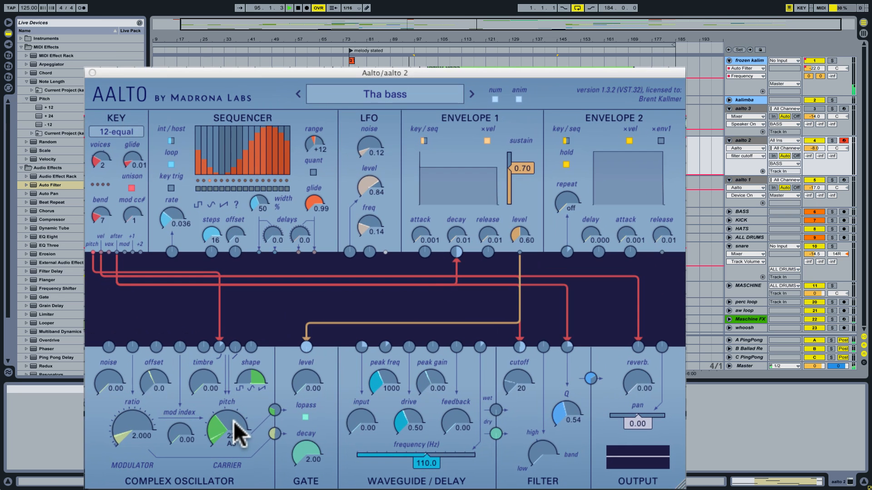
Open up the filter of the Tha bass patch, try its low/band/high mix, and set the cutoff to 725.
left_click(513, 385)
left_click_drag(513, 384, 521, 354)
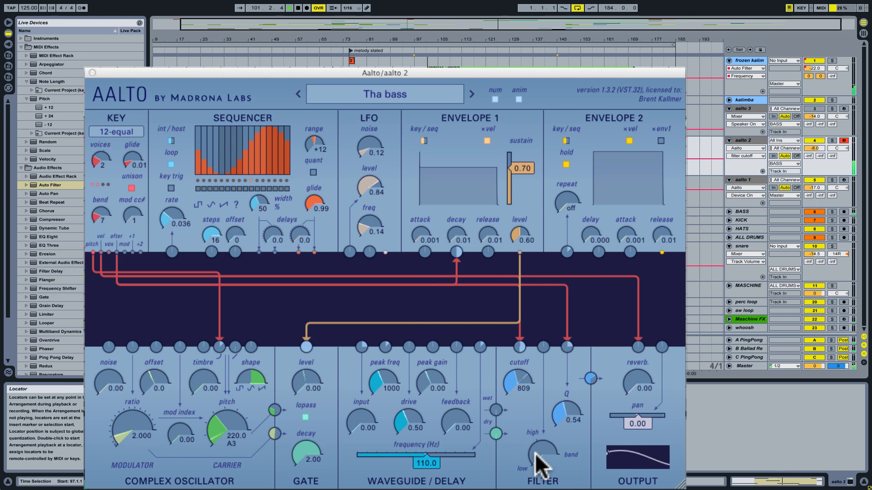
left_click_drag(536, 455, 554, 405)
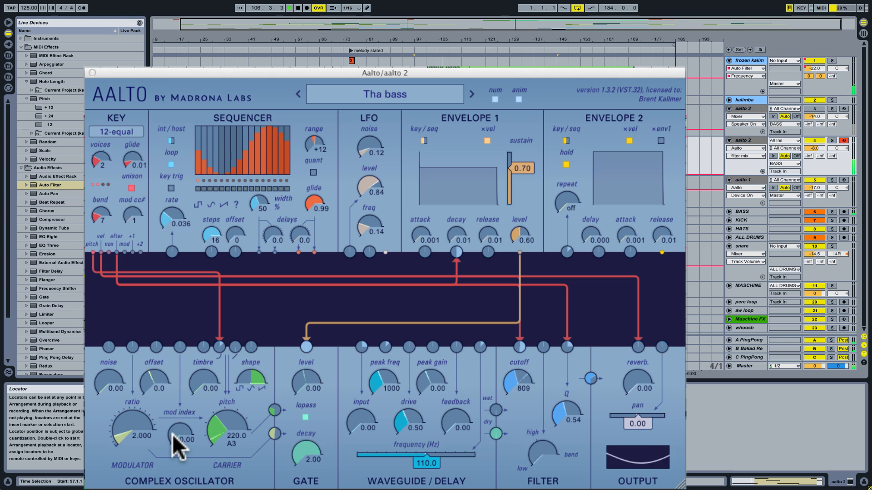
left_click_drag(518, 374, 518, 368)
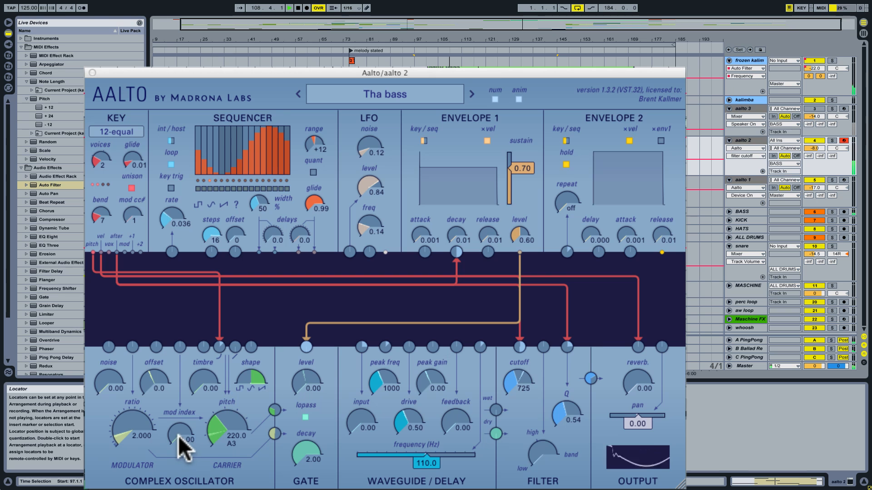
Set the complex oscillator's modulator ratio to 4.000 and its mod index to 4.53 in the Tha bass patch.
left_click_drag(175, 433, 175, 424)
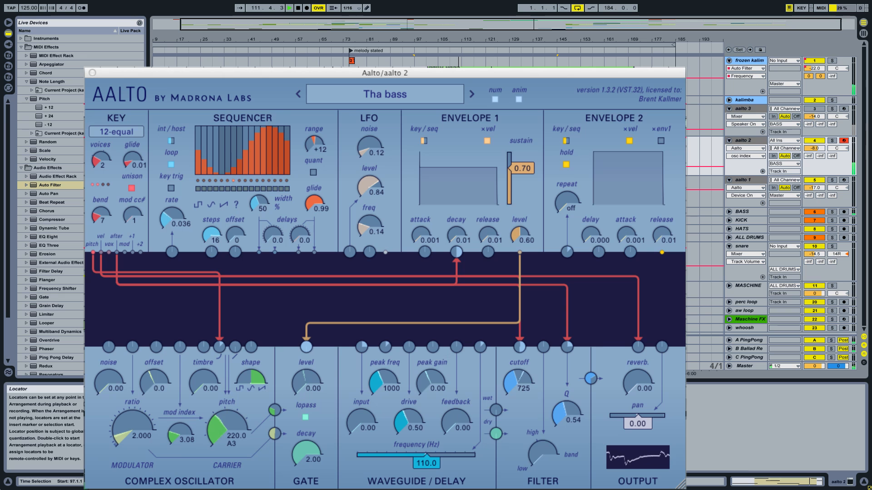
left_click(123, 435)
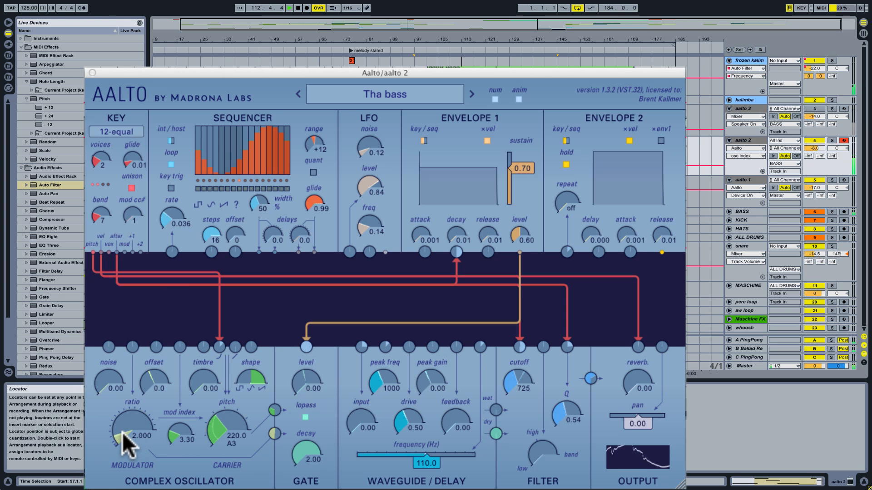
mouse_move(122, 435)
left_mouse_down()
mouse_move(123, 423)
mouse_move(123, 430)
left_mouse_up()
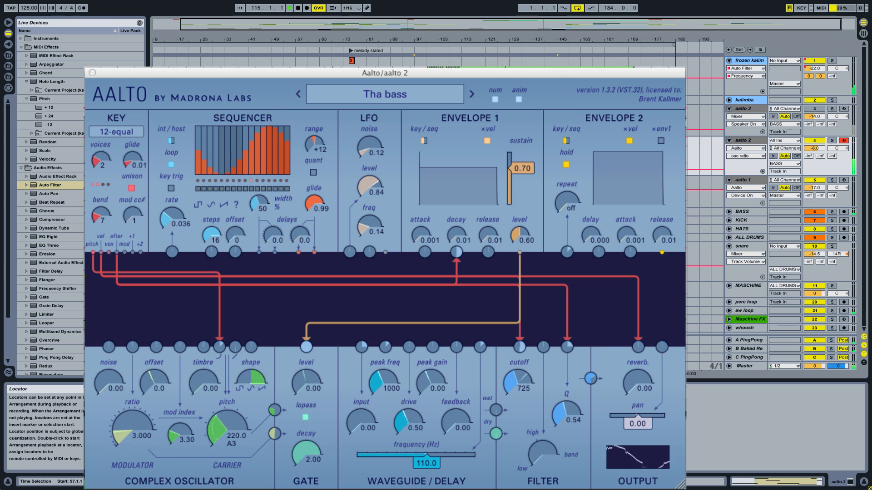
left_click(123, 430)
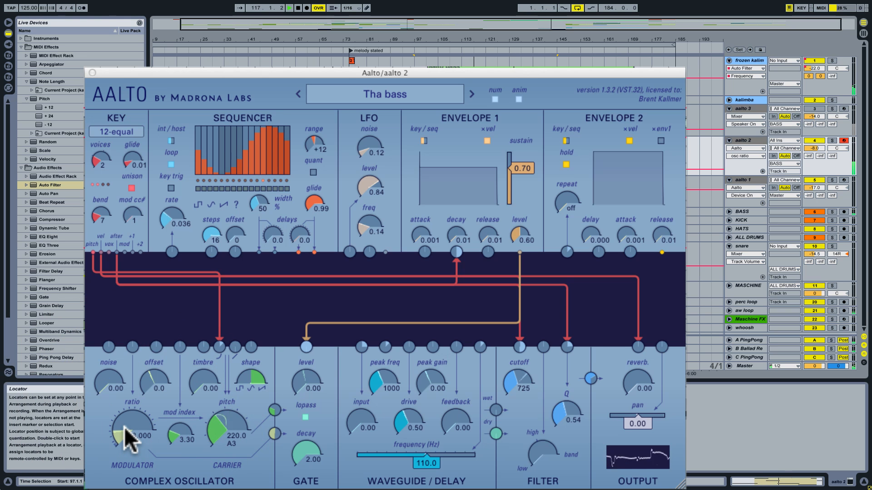
left_click_drag(121, 428, 124, 425)
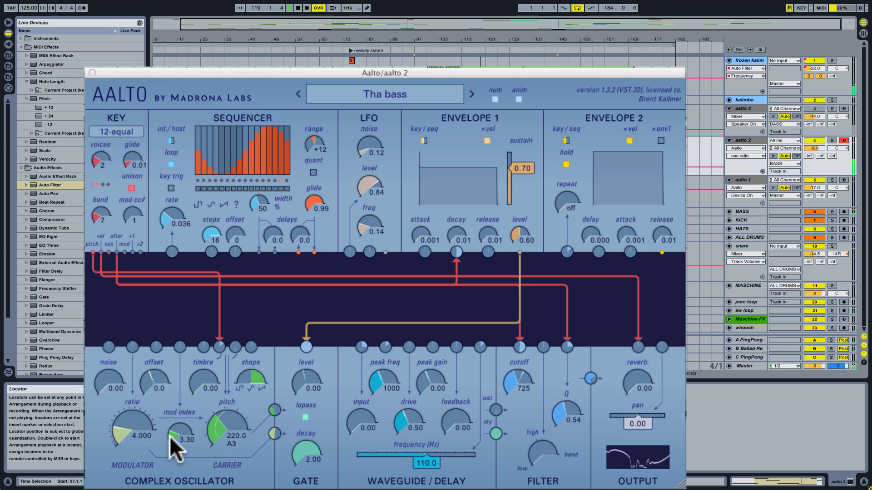
left_click_drag(172, 437, 191, 397)
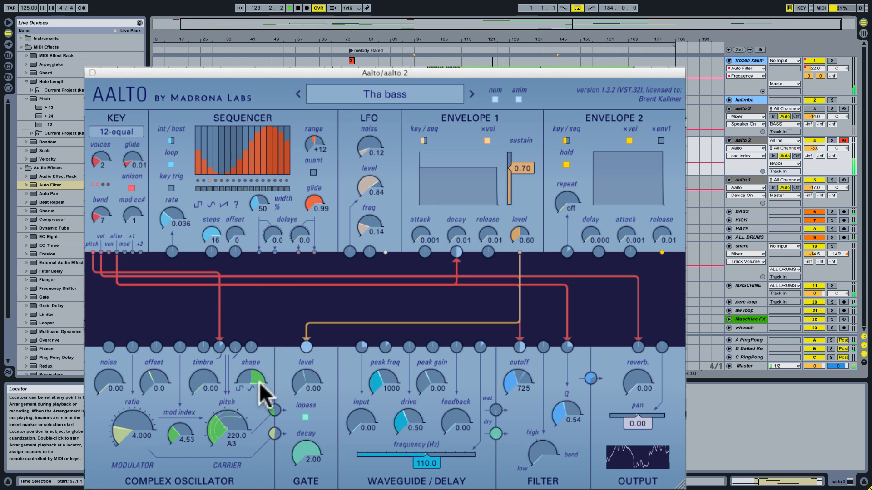
Sweep the complex oscillator's shape in the Tha bass patch, and patch the LFO output to the shape input.
left_click_drag(259, 373, 263, 416)
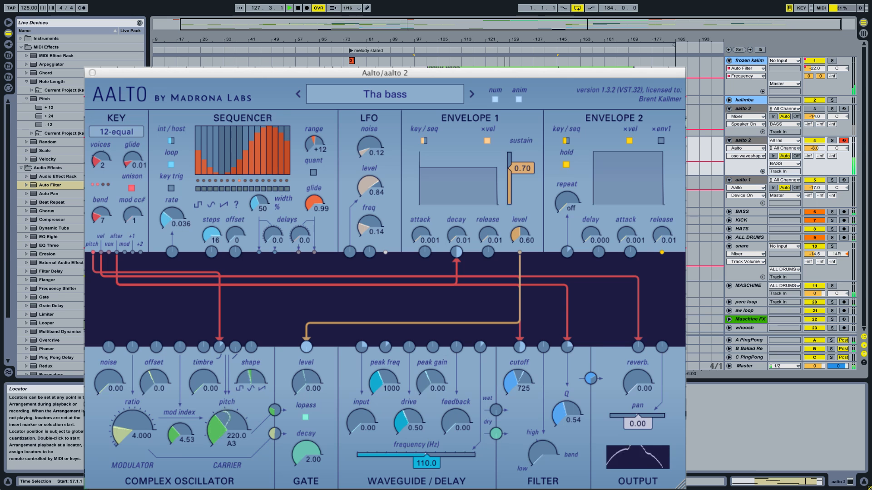
left_click_drag(263, 416, 262, 417)
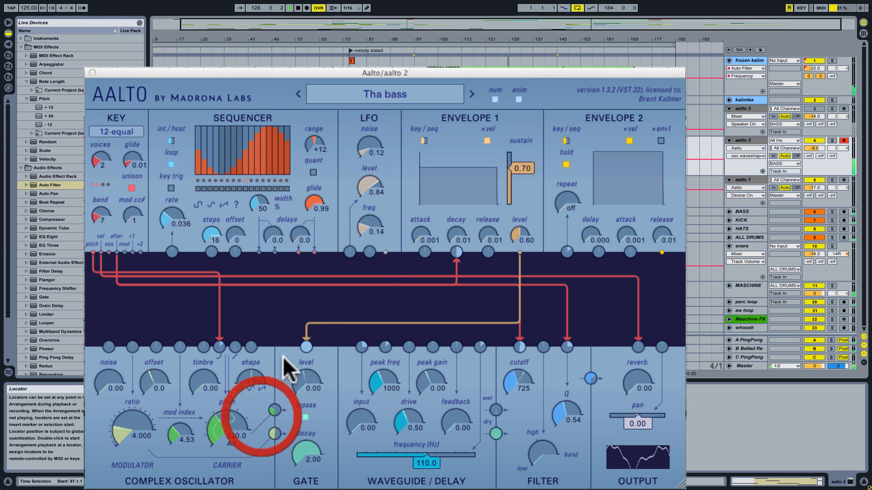
left_click_drag(387, 251, 252, 347)
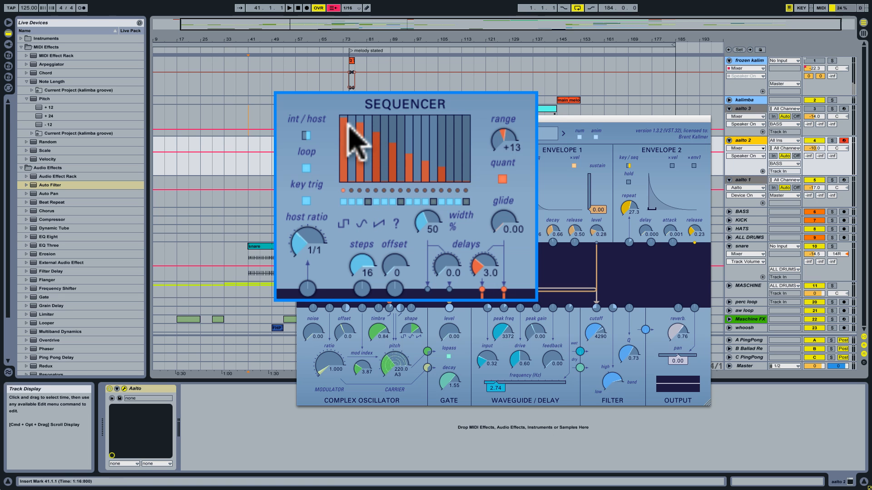
Start playback of the JJ Happy Ending patch and lower the output reverb to 0.43.
key("space")
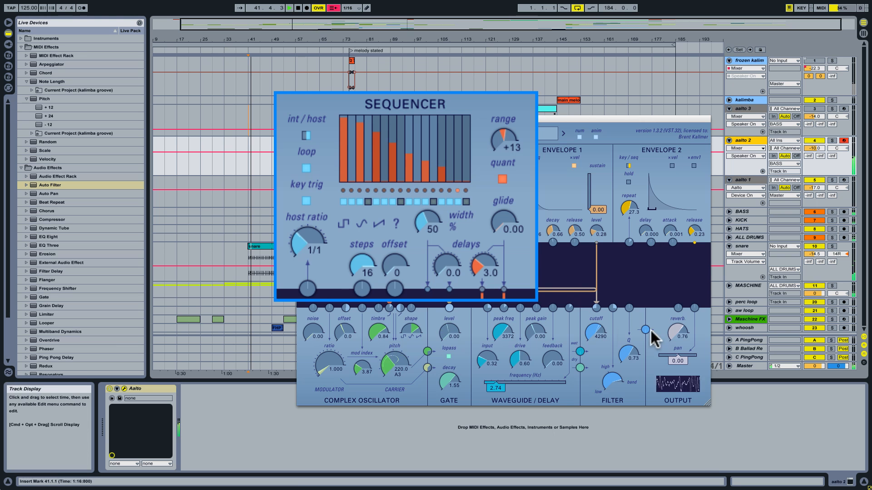
left_click(677, 326)
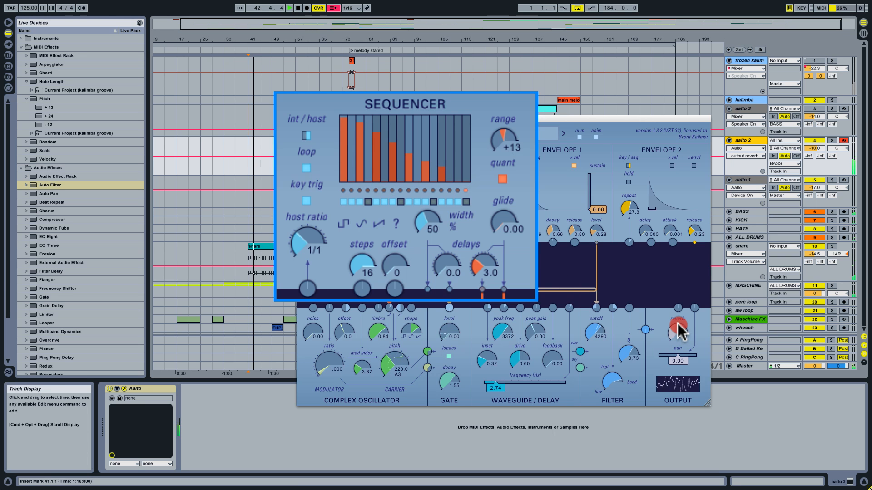
left_click_drag(678, 327, 678, 334)
Lower the JJ Happy Ending patch's filter cutoff to 334 and adjust the complex oscillator's shape.
left_click(598, 334)
left_click_drag(597, 333, 595, 348)
left_click_drag(416, 331, 408, 368)
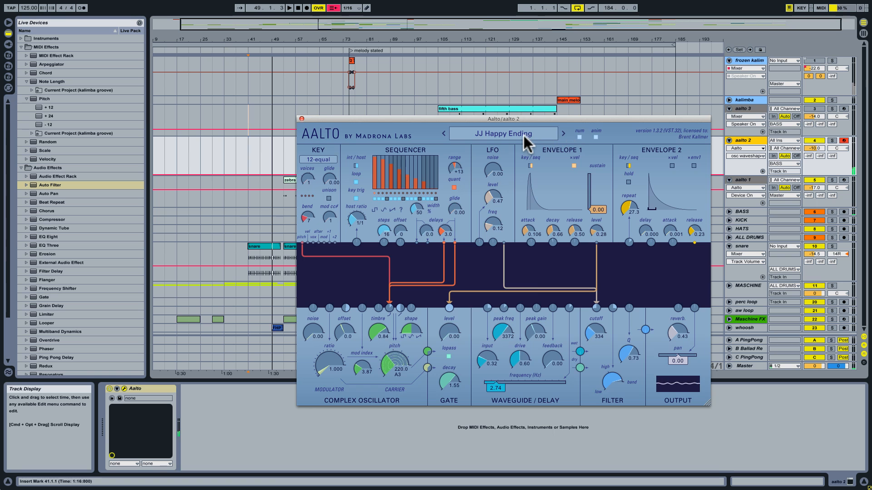
Load the RD Meat Sequence 03 preset from Rory Dow Sequences and audition it from bar 41 with the aalto 2 track selected.
left_click(522, 135)
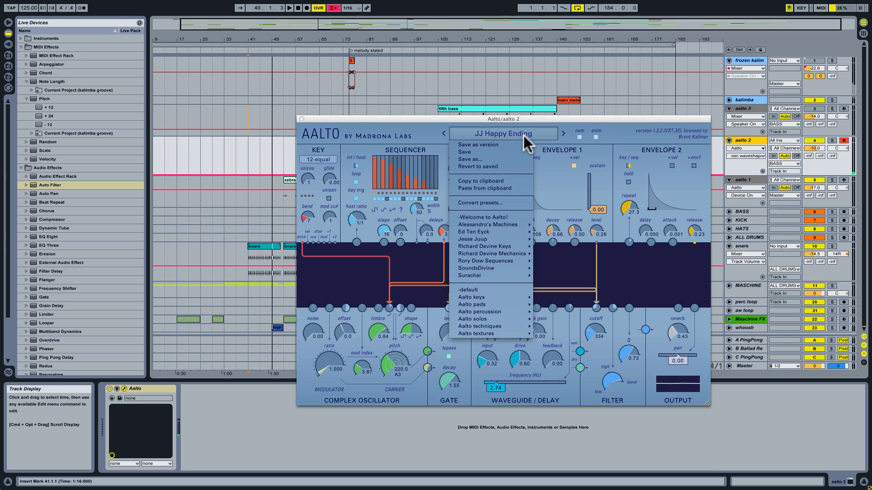
mouse_move(498, 259)
left_click(565, 136)
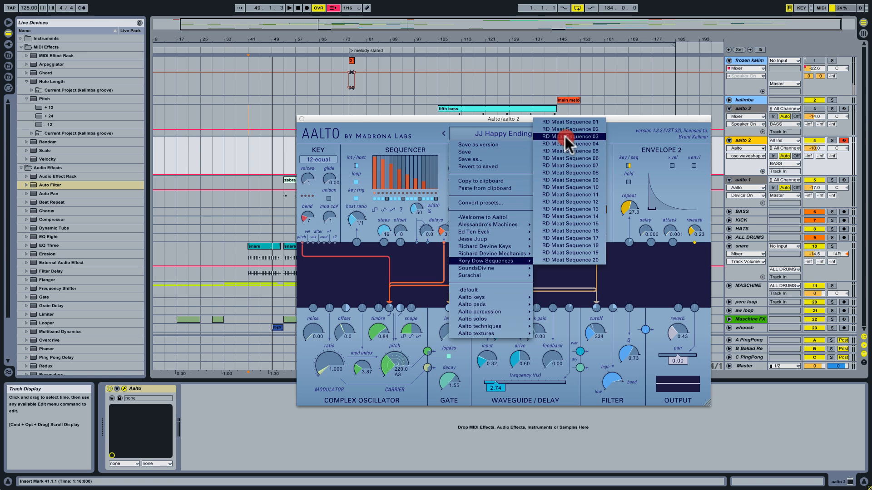
left_click(249, 57)
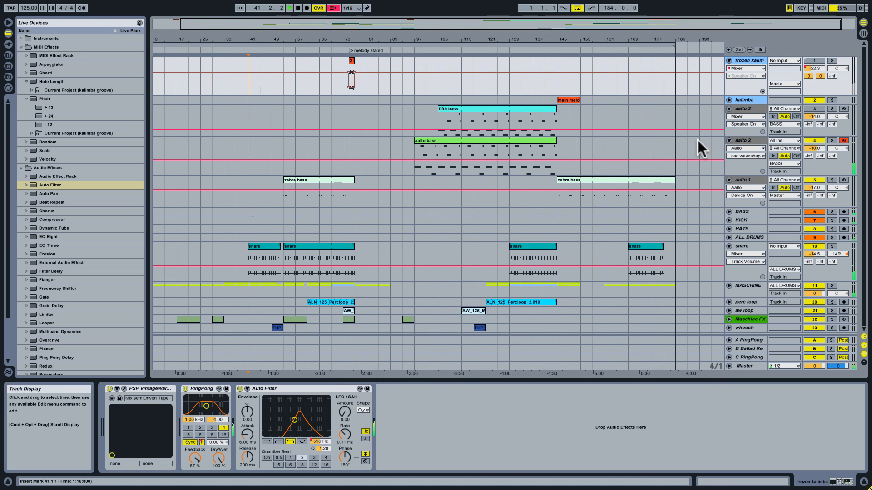
left_click(736, 140)
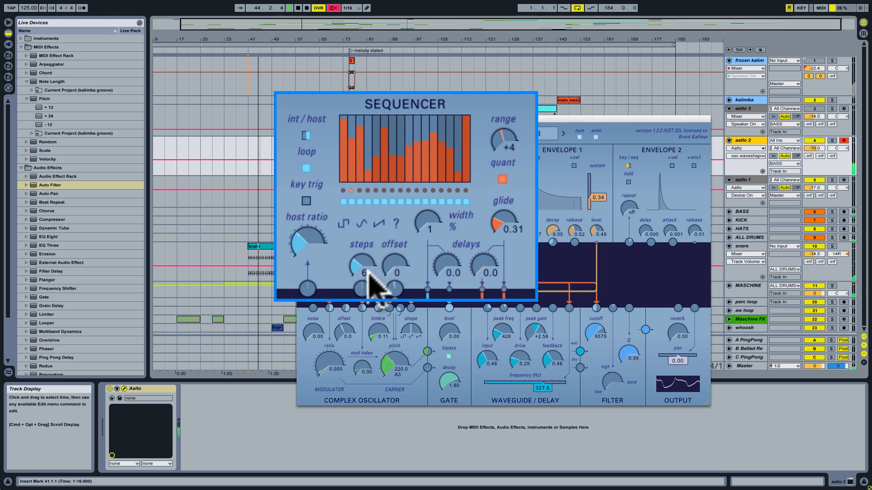
Try the sequencer's host ratio at 3/4, set it back to 1/1, and stop playback.
mouse_move(313, 248)
left_mouse_down()
mouse_move(311, 224)
mouse_move(313, 260)
left_mouse_up()
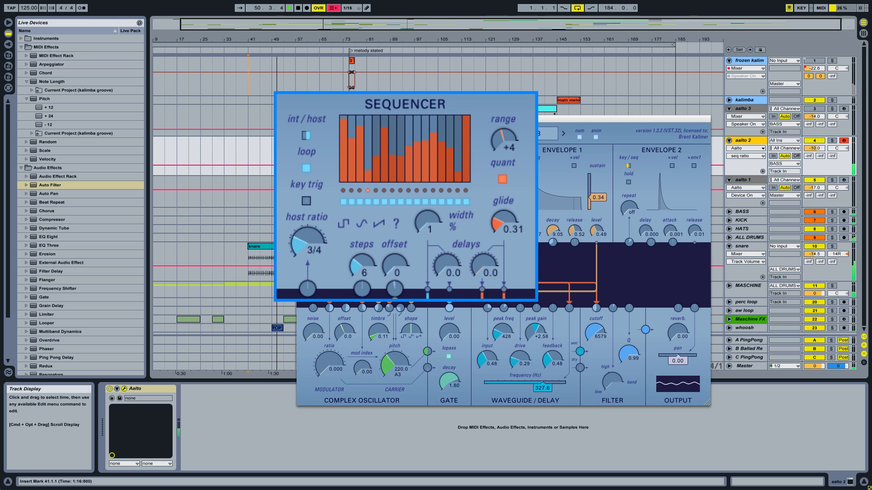
left_click(310, 240)
key("space")
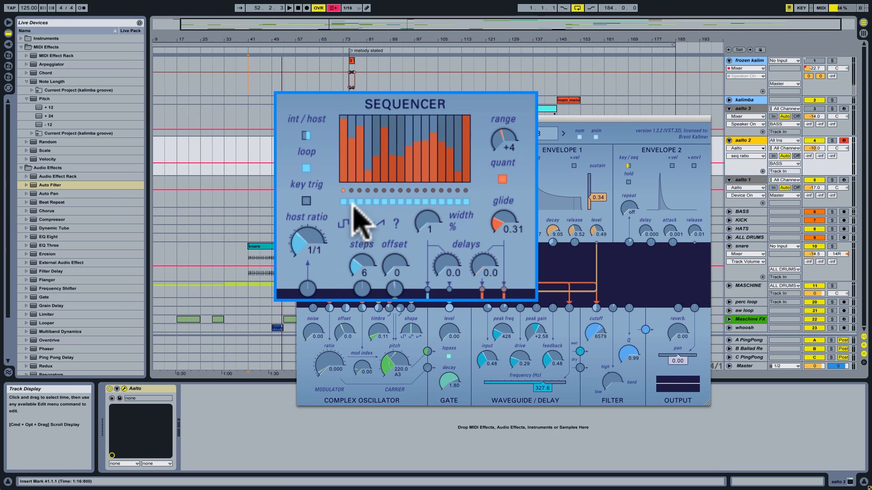